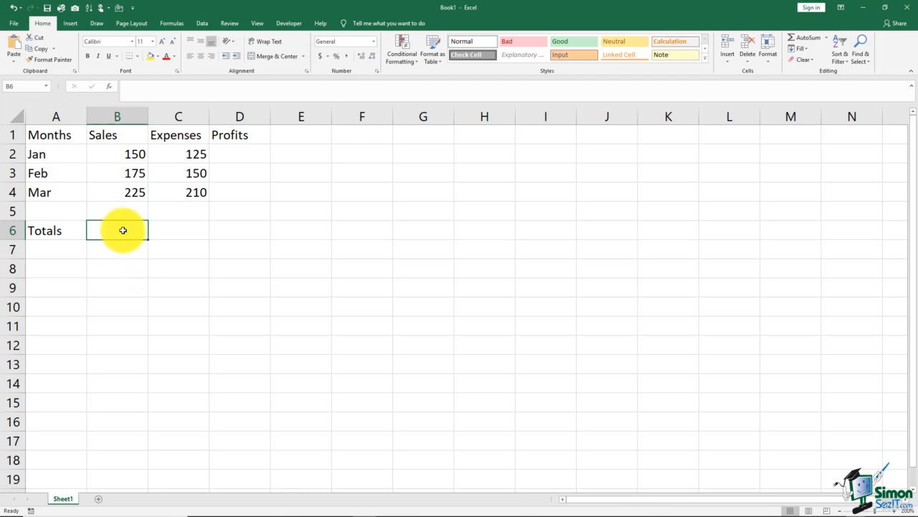
Step: Paste the copied keyboard picture with the arithmetic operator labels into the empty area beside the table
left_click(539, 311)
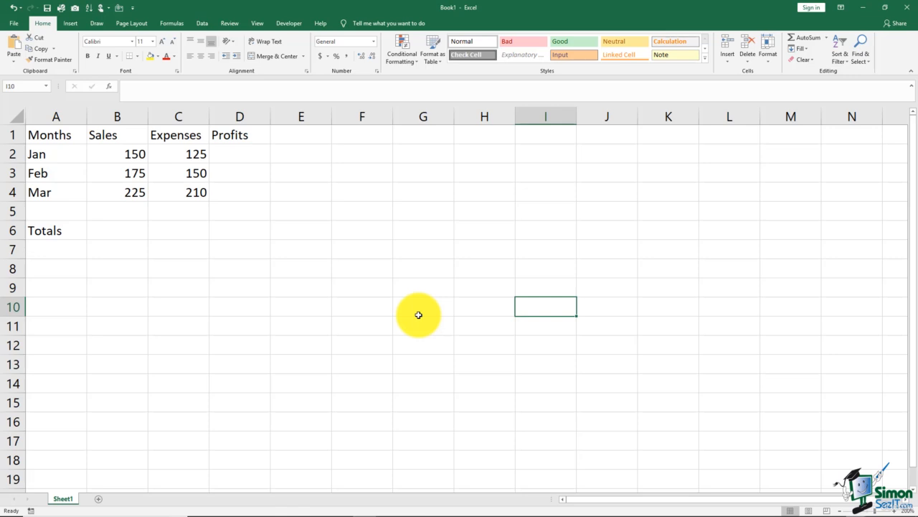
key("ctrl+v")
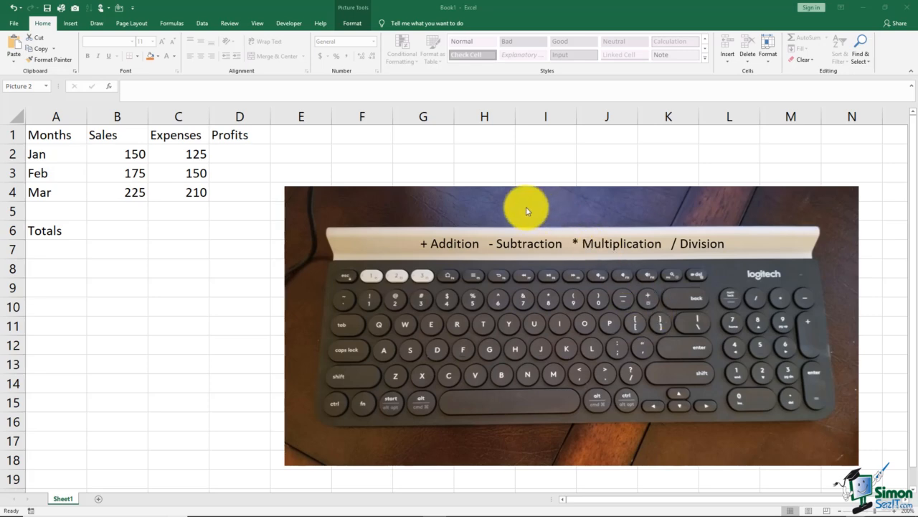
Step: Enter =B2+B3+B4+ in B6 to total the sales, and accept the proposed correction to =B2+B3+B4
left_click(119, 230)
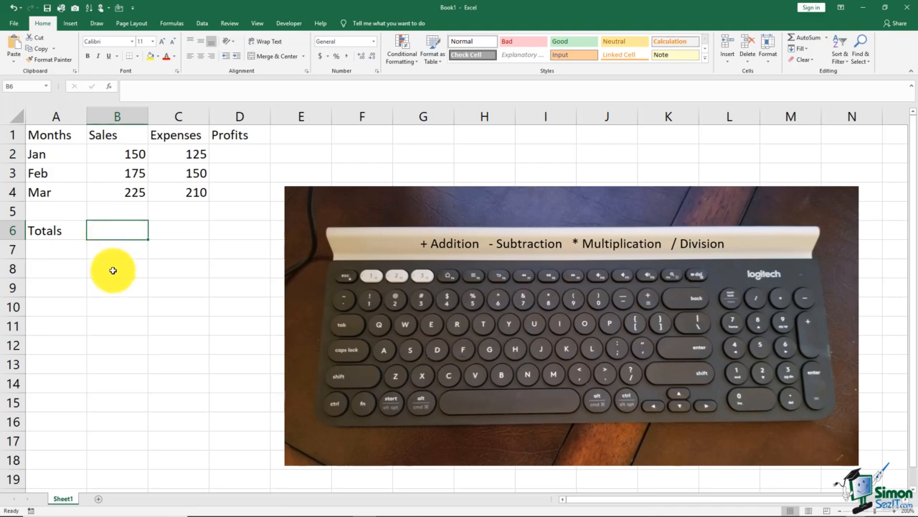
type("=")
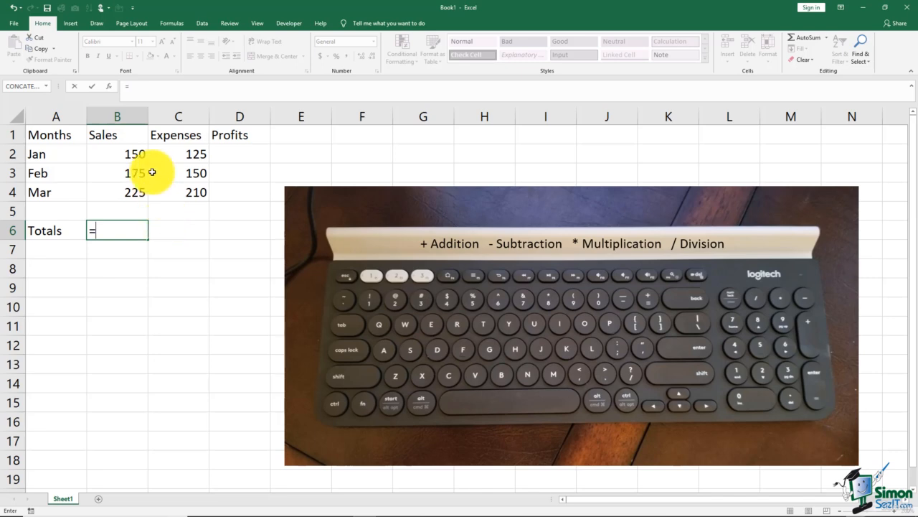
left_click(106, 153)
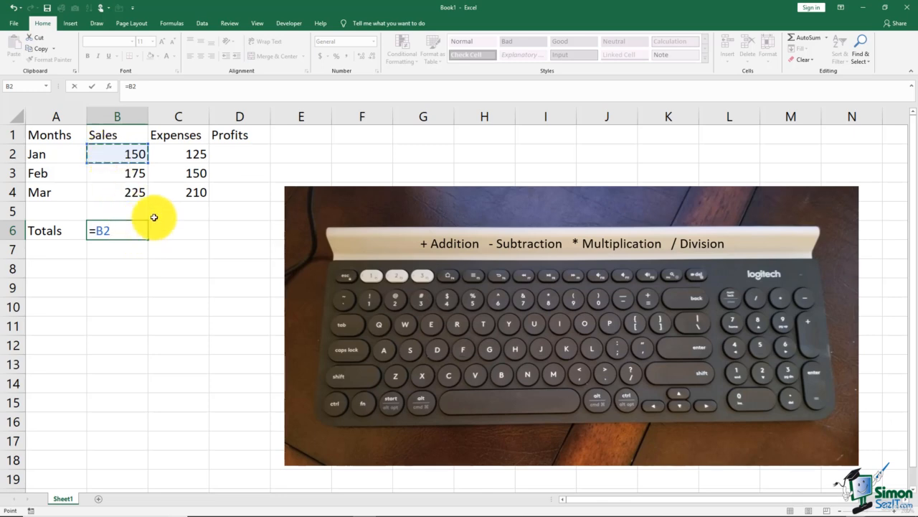
type("+")
left_click(133, 174)
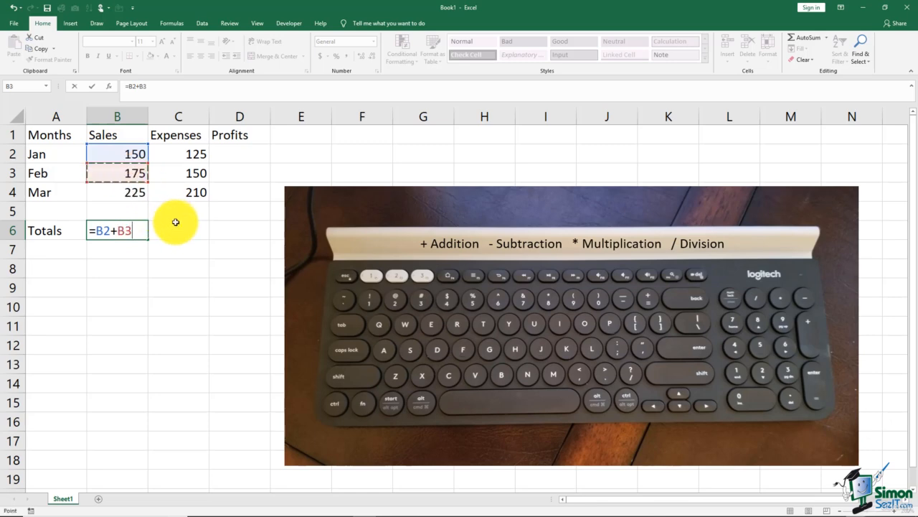
type("+")
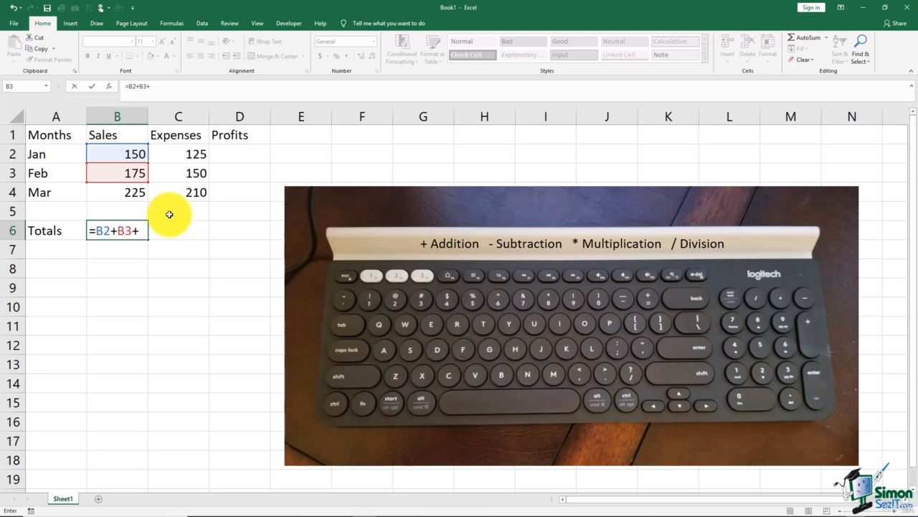
left_click(134, 192)
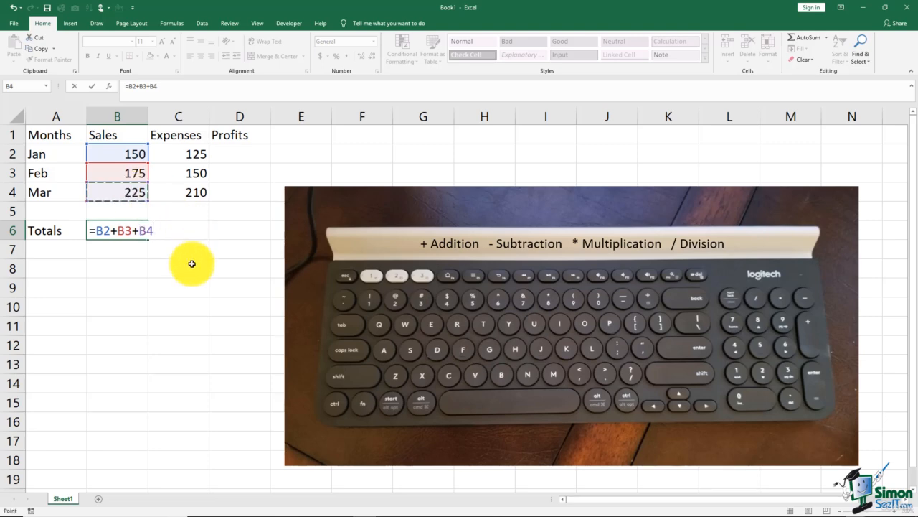
type("+")
key("Return")
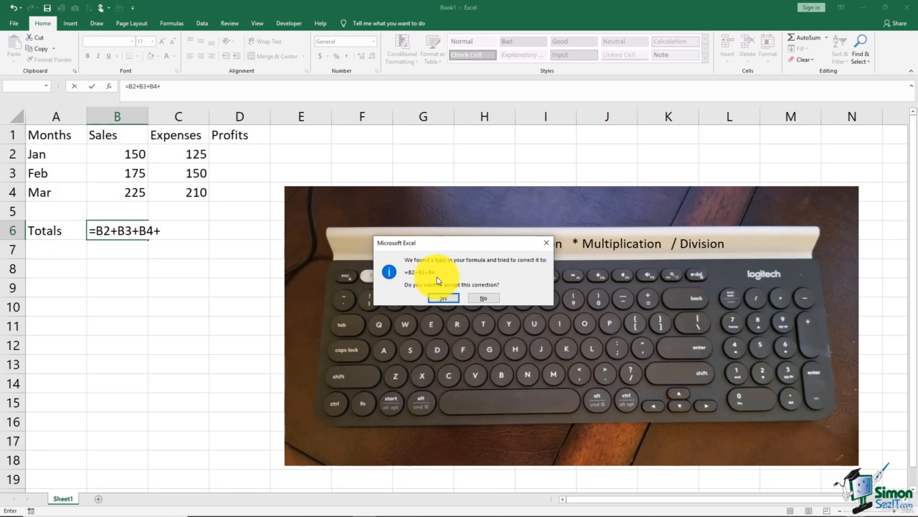
left_click(445, 301)
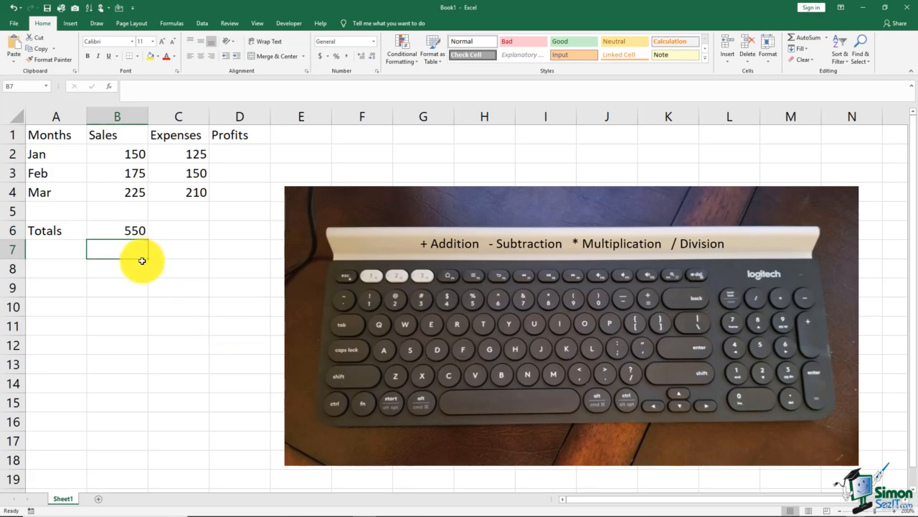
Step: Inspect the Sales total formula in B6 and the cells it references
left_click(133, 230)
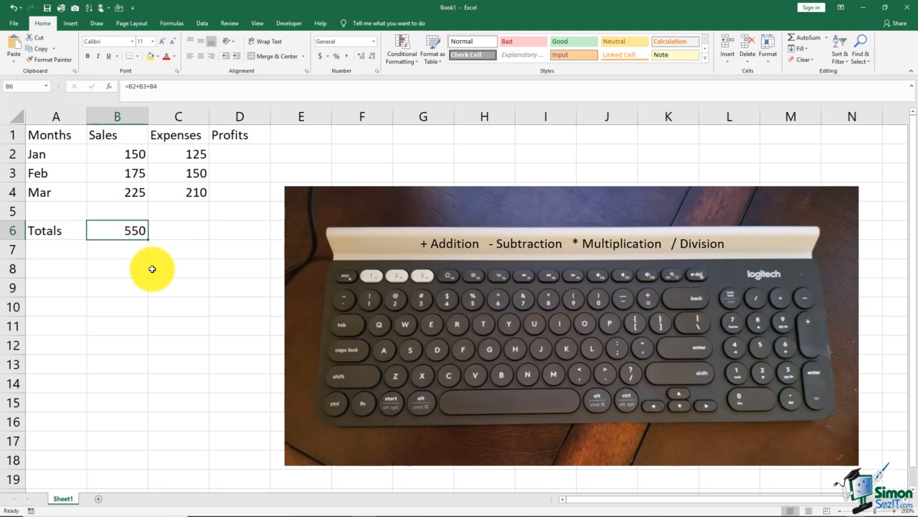
double_click(131, 230)
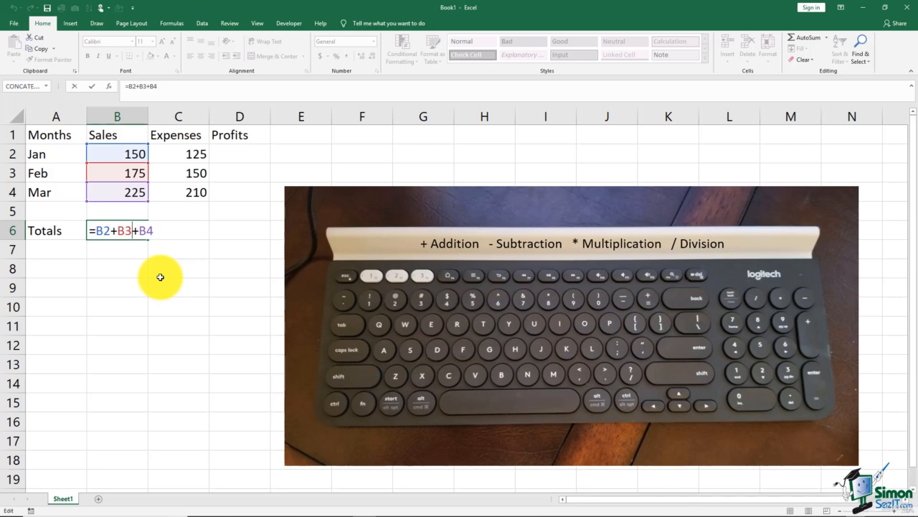
key("Return")
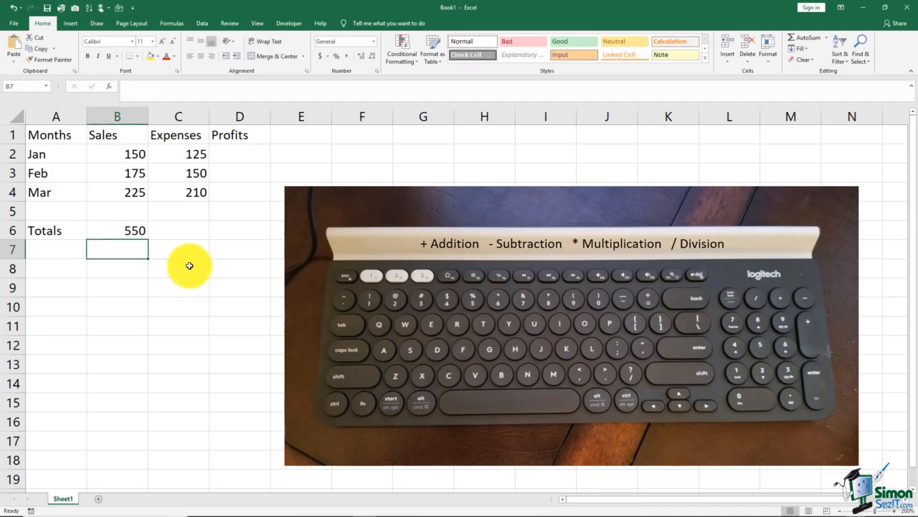
Step: Total the three months' expenses in C6 with the formula =C2+C3+C4
left_click(188, 231)
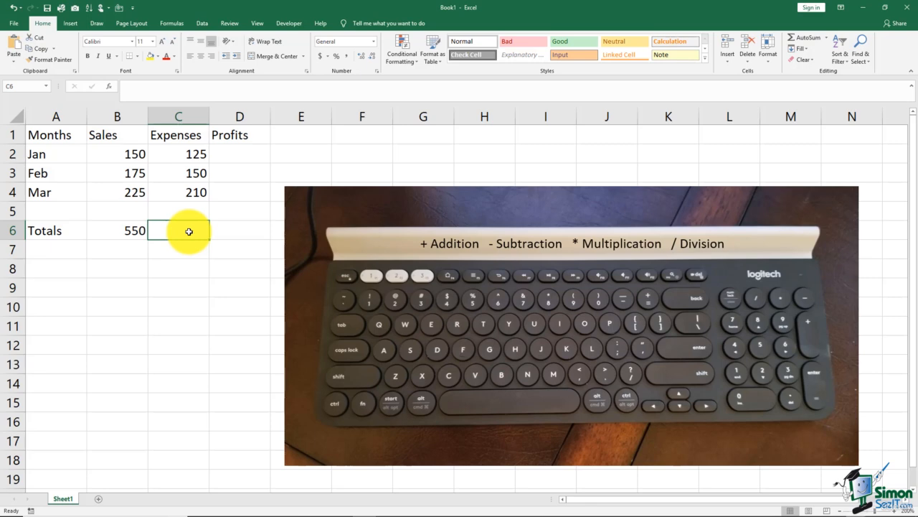
type("=")
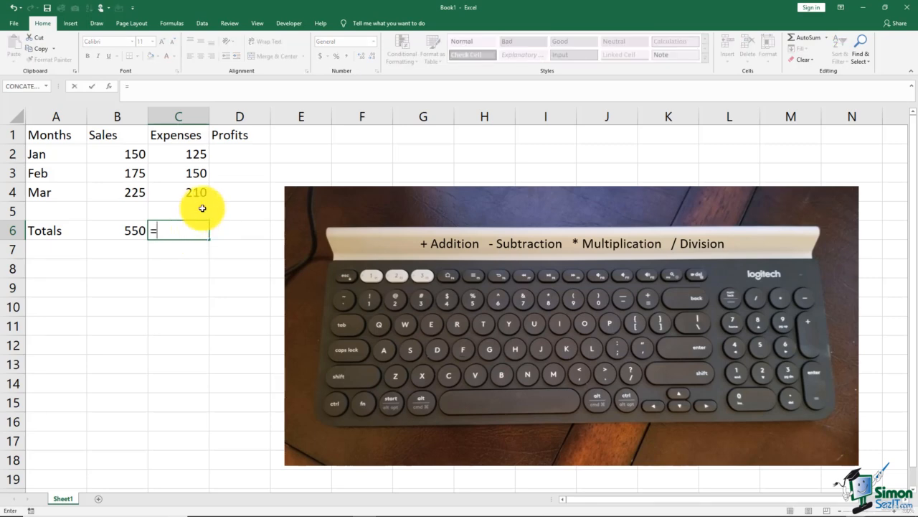
left_click(189, 154)
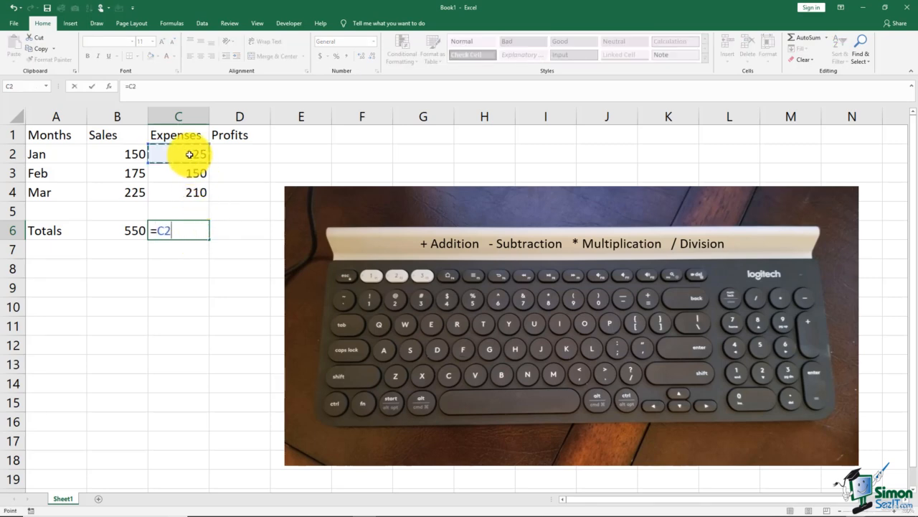
type("+")
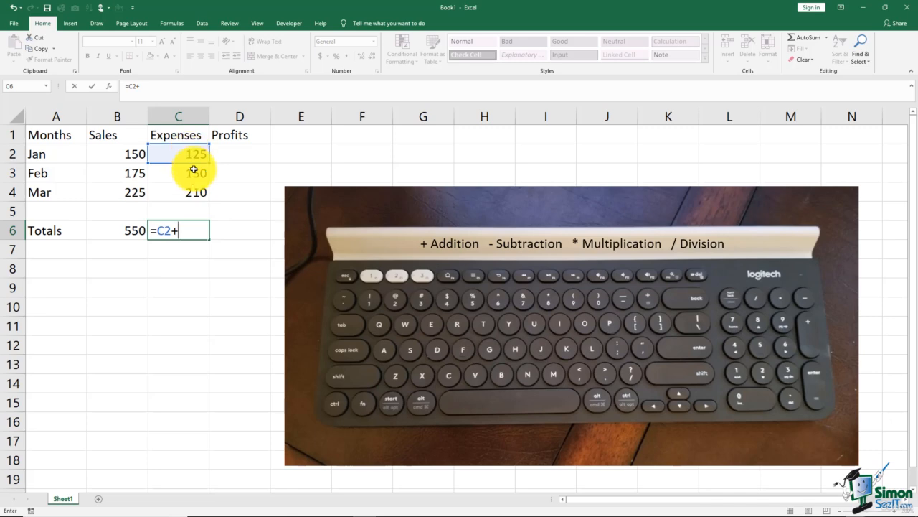
left_click(188, 175)
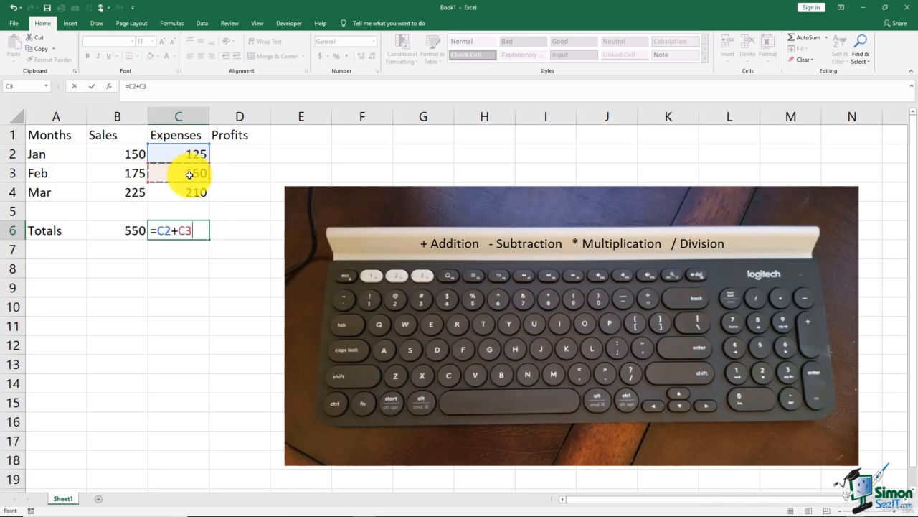
type("+")
left_click(189, 192)
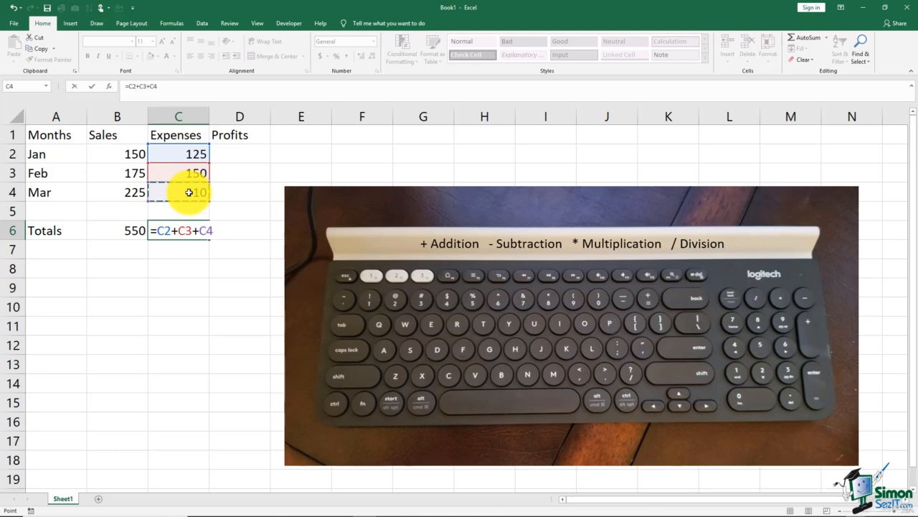
key("Return")
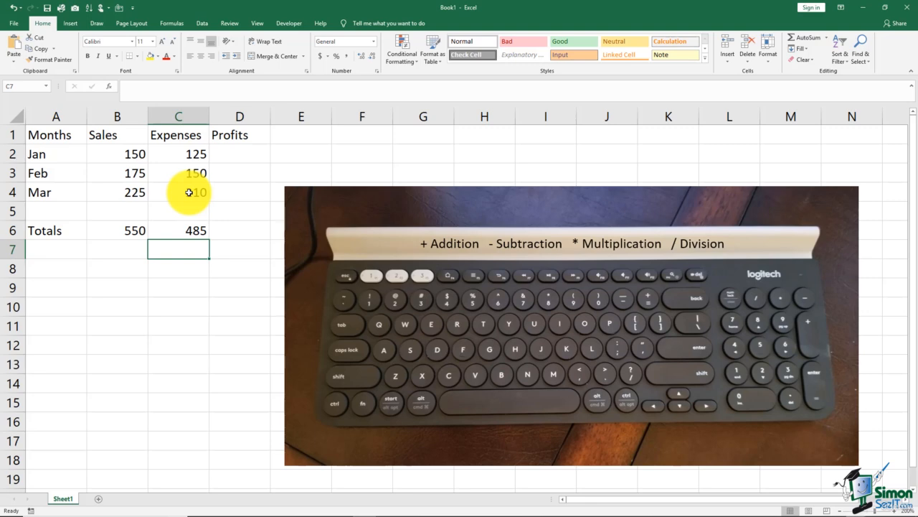
Step: Compare the formulas behind the Expenses total in C6 and the Sales total in B6
left_click(185, 229)
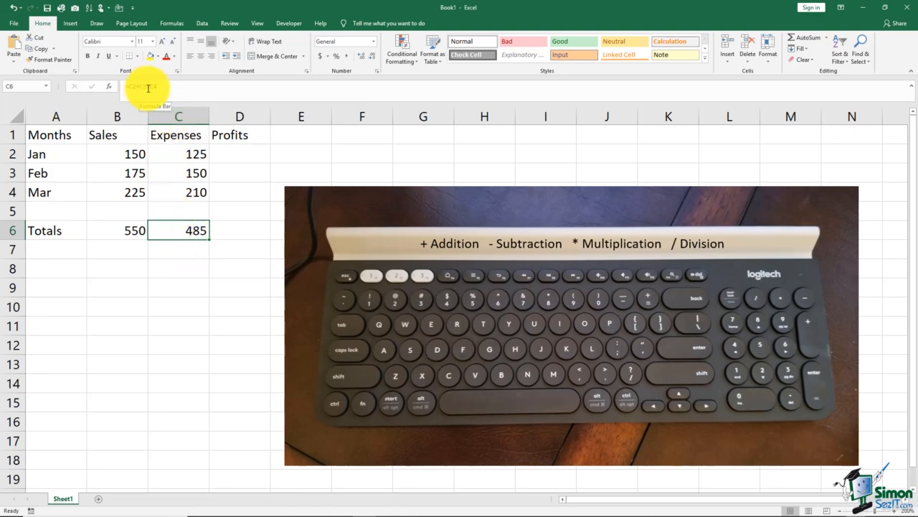
left_click(128, 231)
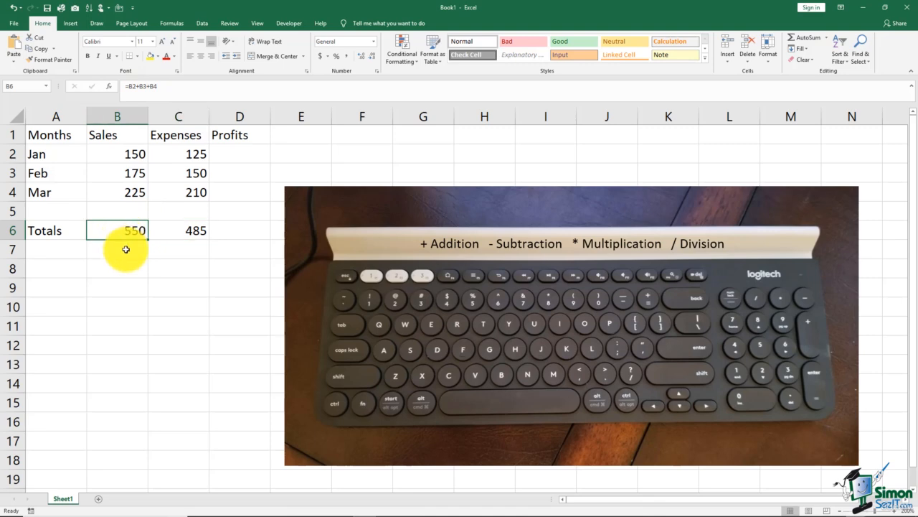
left_click(164, 88)
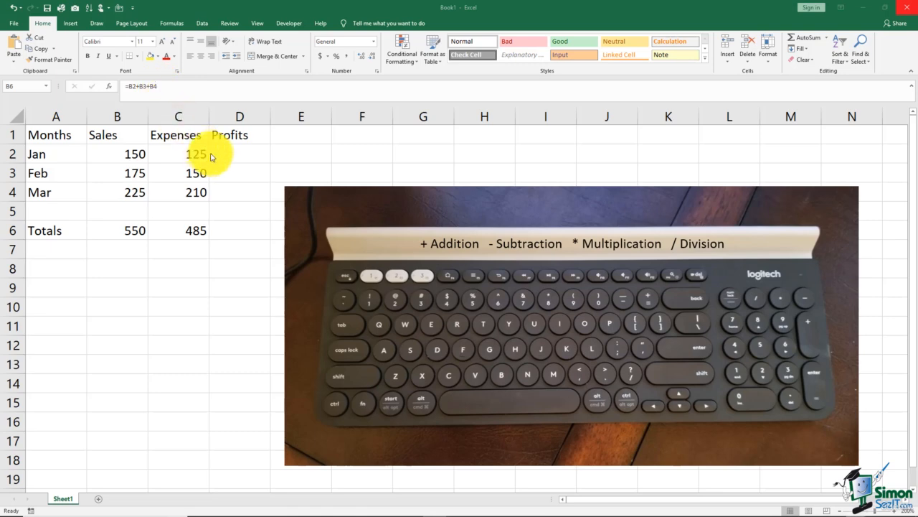
key("Escape")
Step: Calculate the January profit in D2 with the formula =B2-C2
left_click(236, 155)
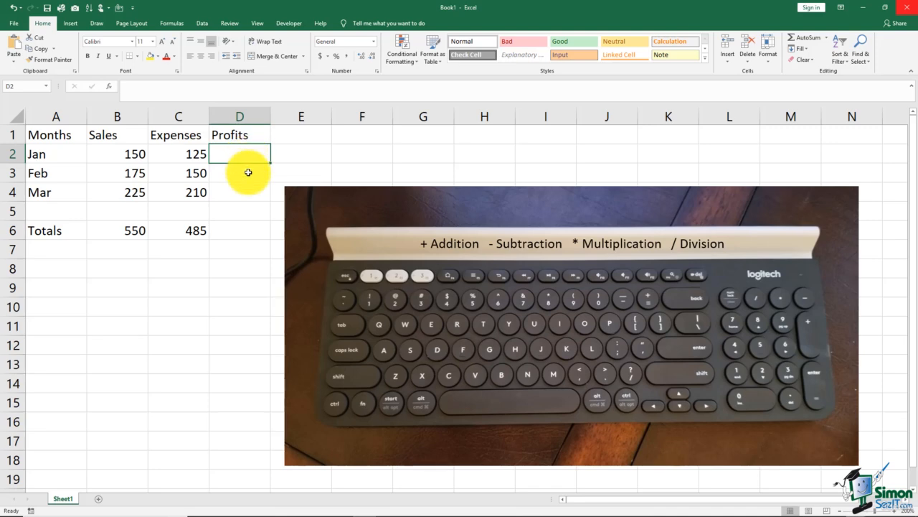
type("=")
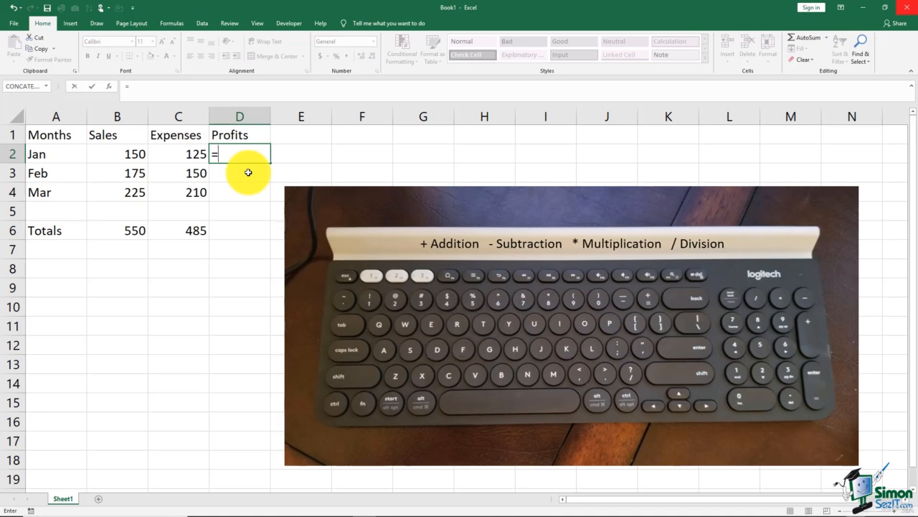
left_click(133, 155)
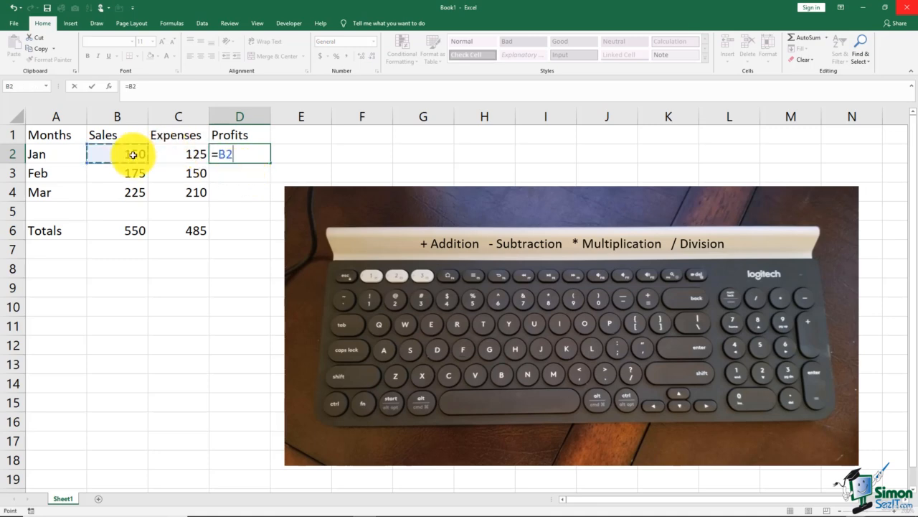
type("-")
left_click(162, 155)
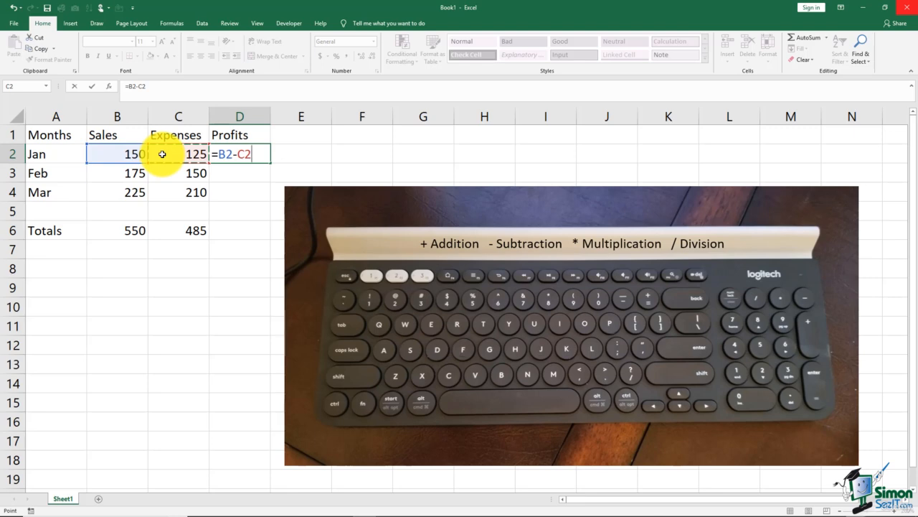
key("Return")
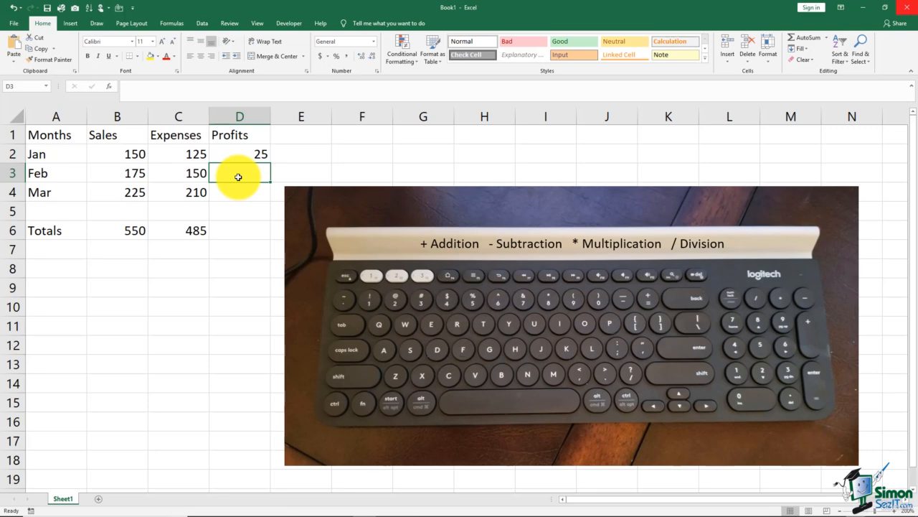
Step: Calculate the February profit in D3 with the formula =B3-C3
type("=")
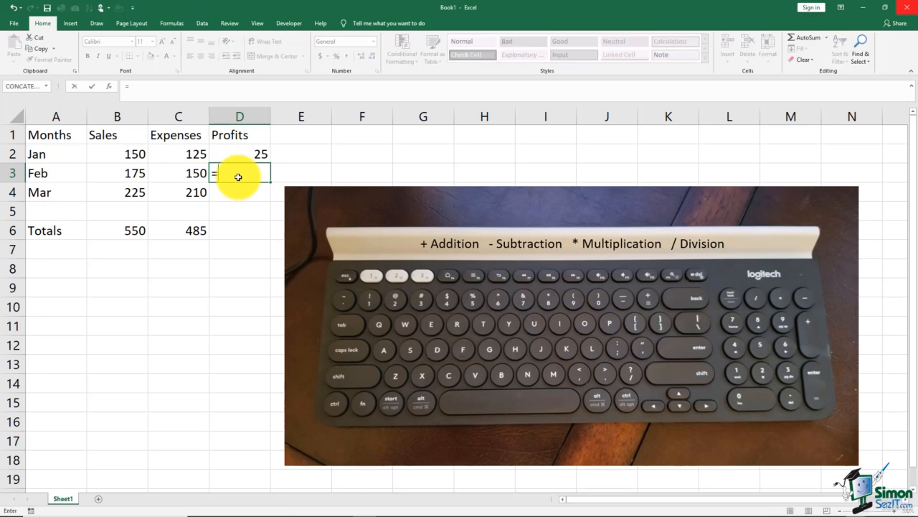
left_click(134, 173)
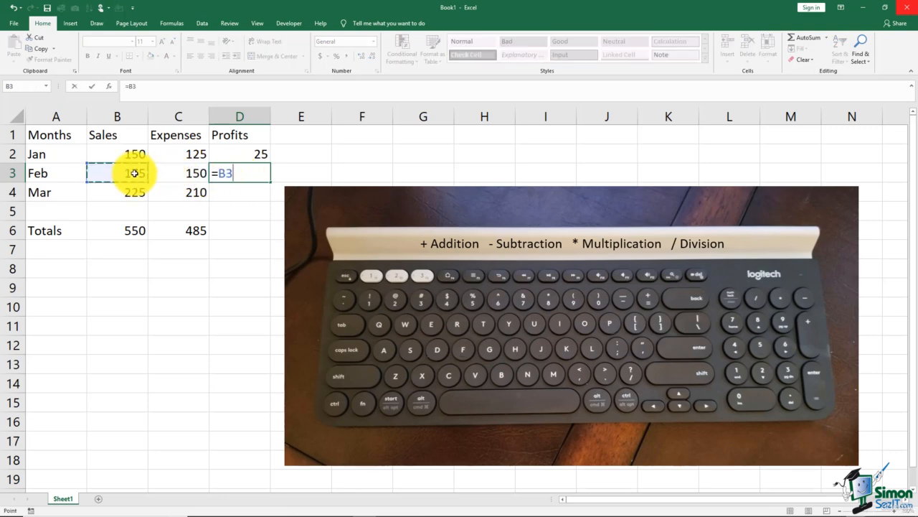
type("-")
left_click(165, 171)
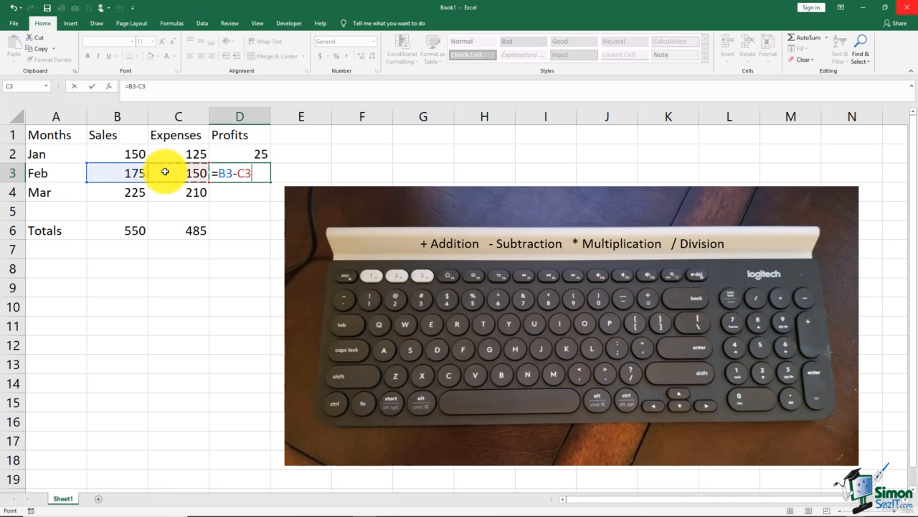
key("Return")
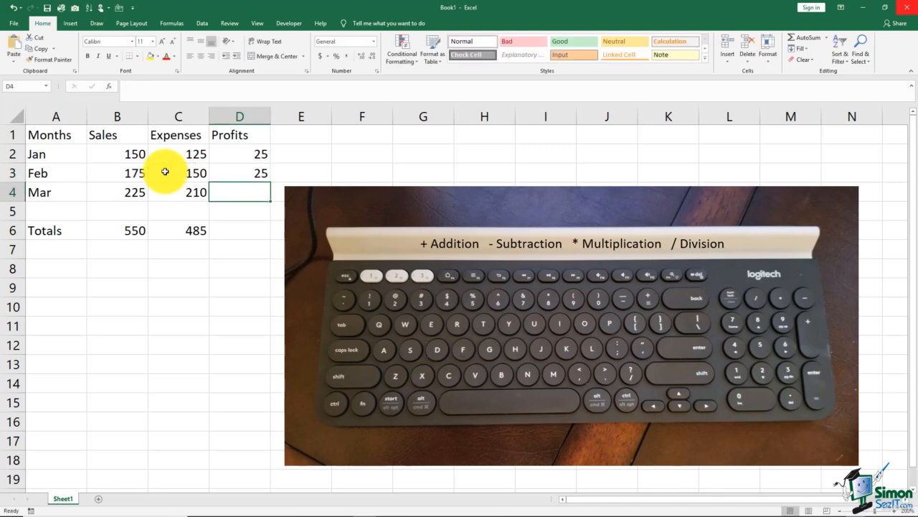
Step: Calculate the March profit in D4 with the formula =B4-C4
type("=")
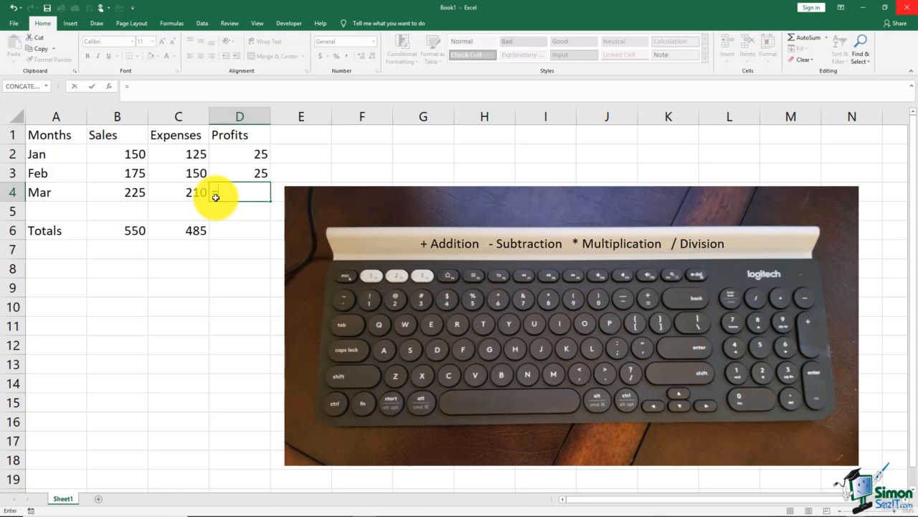
left_click(135, 194)
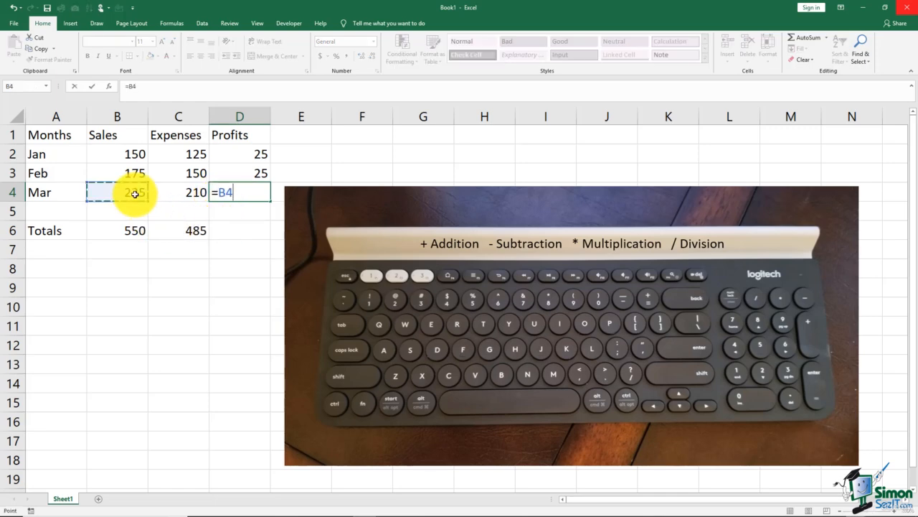
type("-")
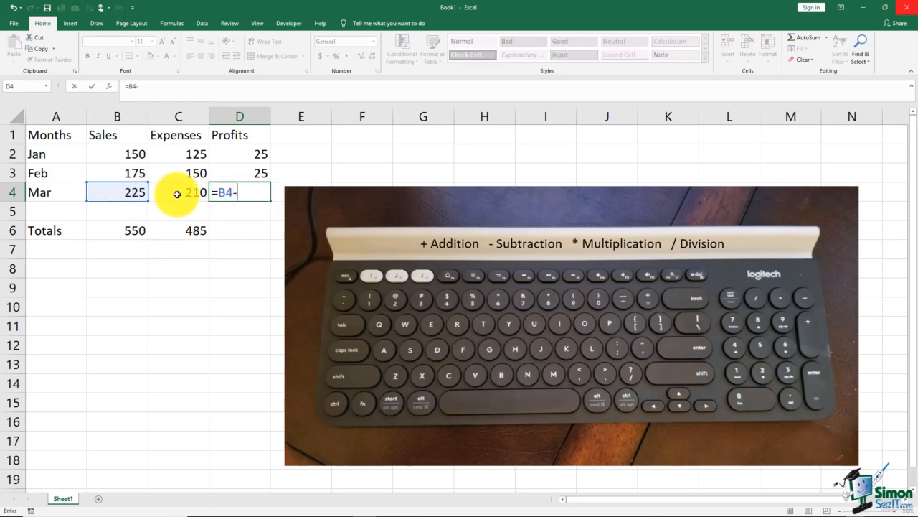
left_click(177, 193)
key("Return")
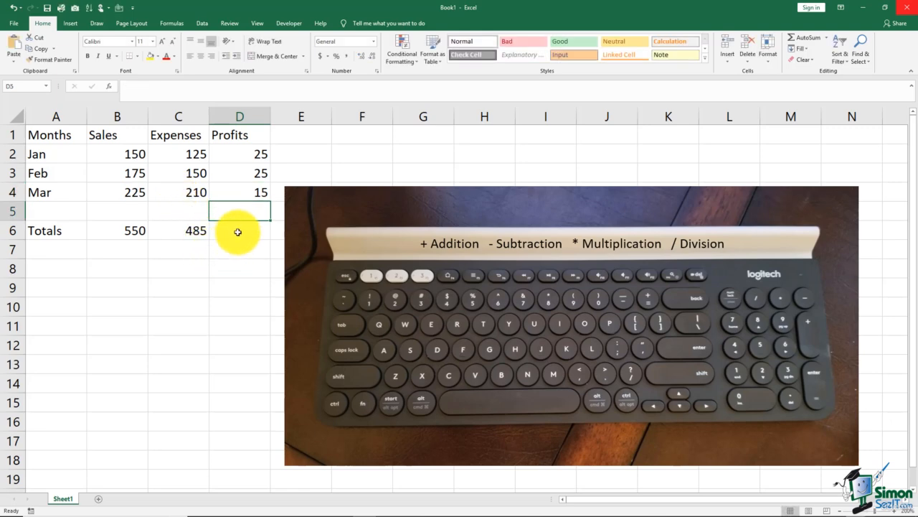
Step: Total the three months' profits in D6 with the formula =D2+D3+D4
left_click(232, 229)
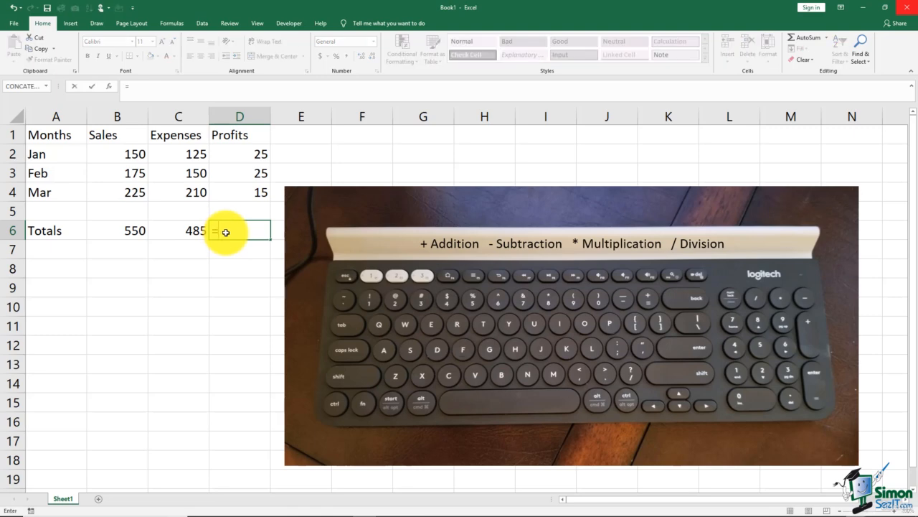
type("=")
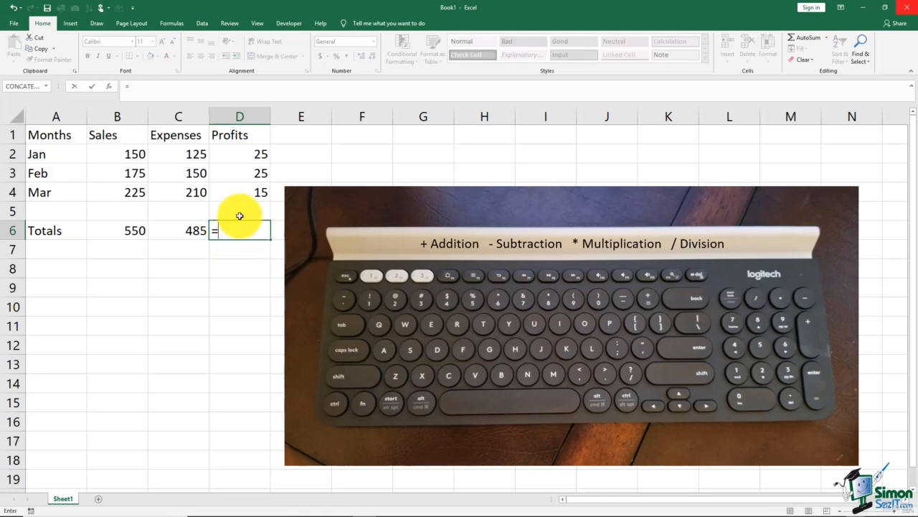
left_click(235, 156)
type("+")
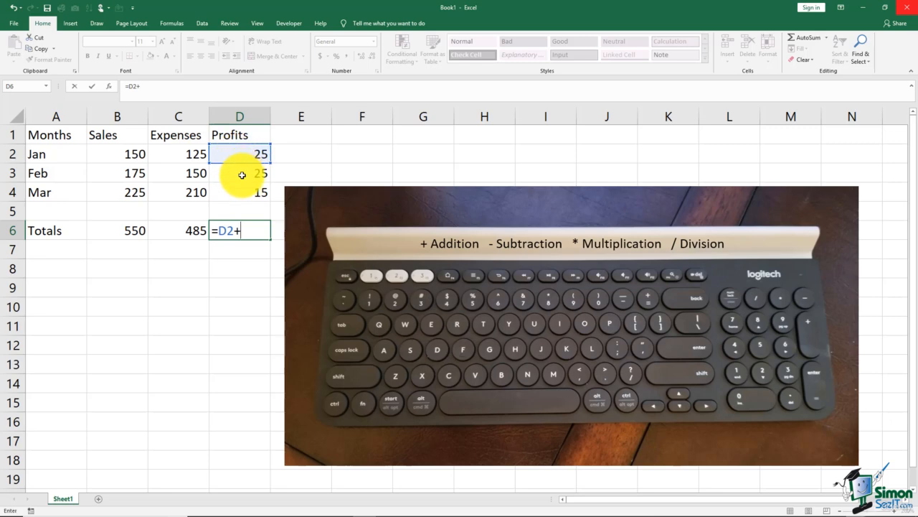
left_click(241, 174)
type("+")
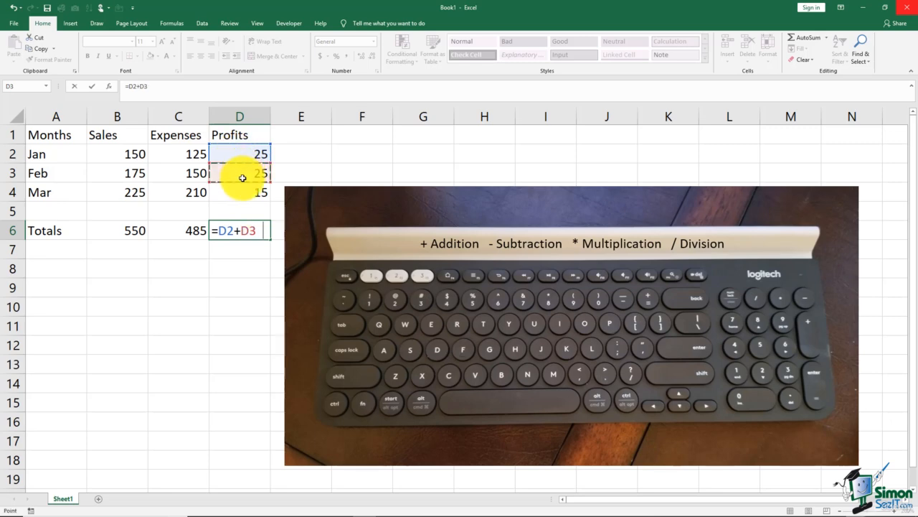
left_click(241, 193)
type("+")
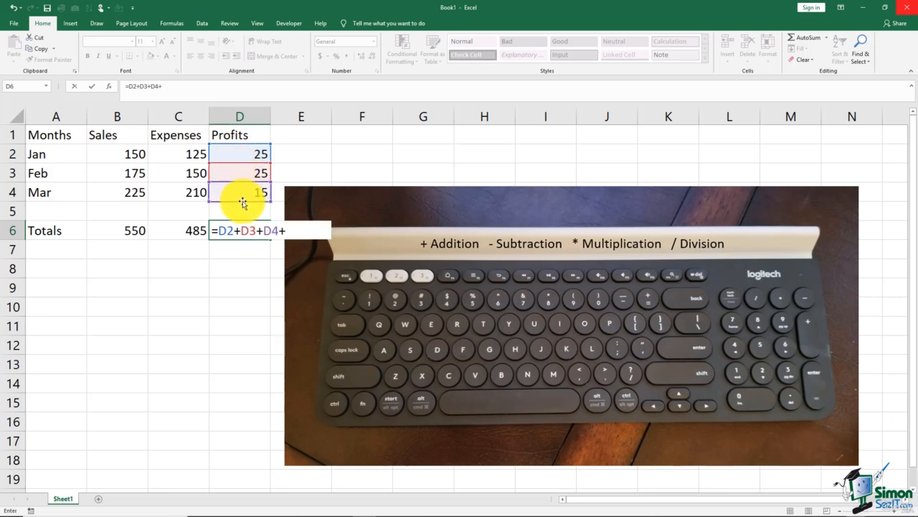
key("BackSpace")
key("Return")
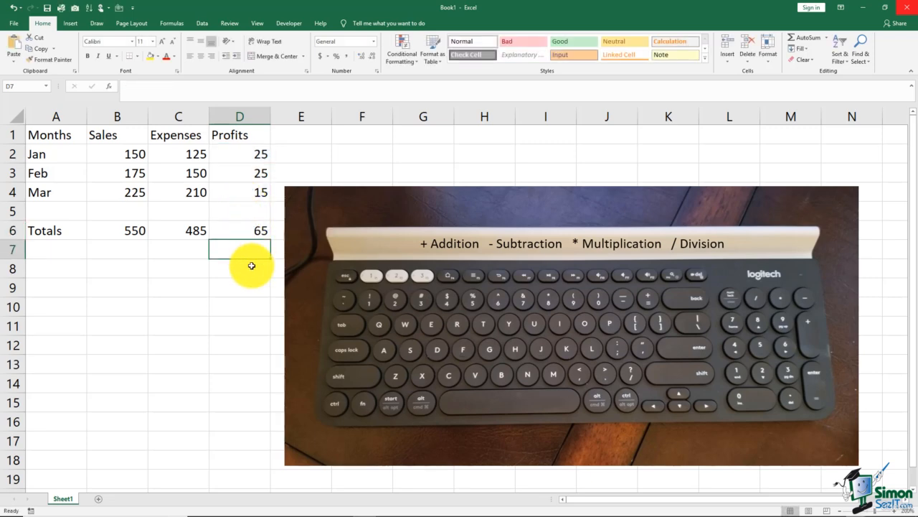